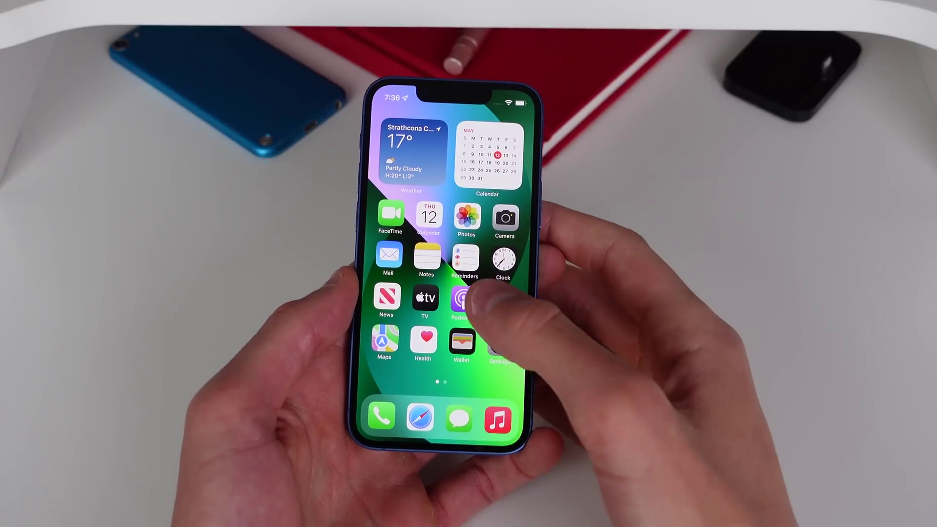
{"action": "left_click", "coordinate": [455, 298]}
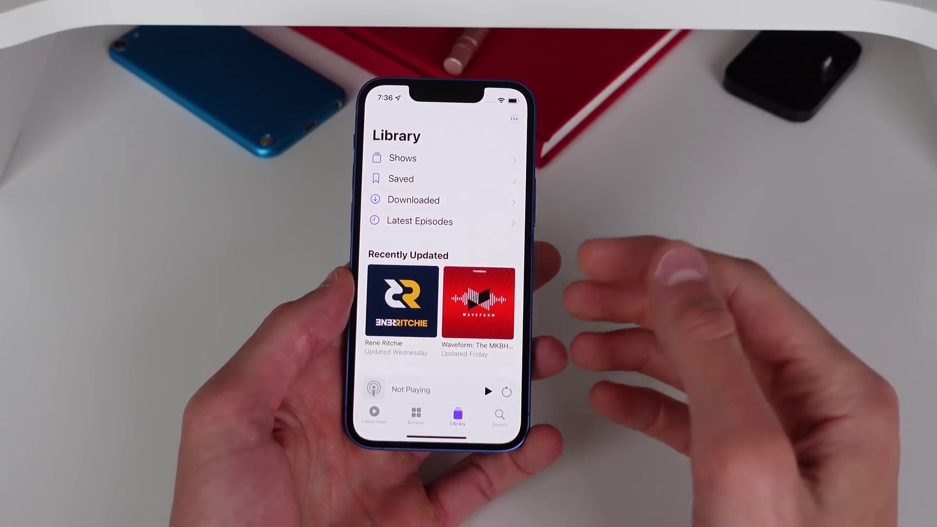
{"action": "left_click", "coordinate": [479, 302]}
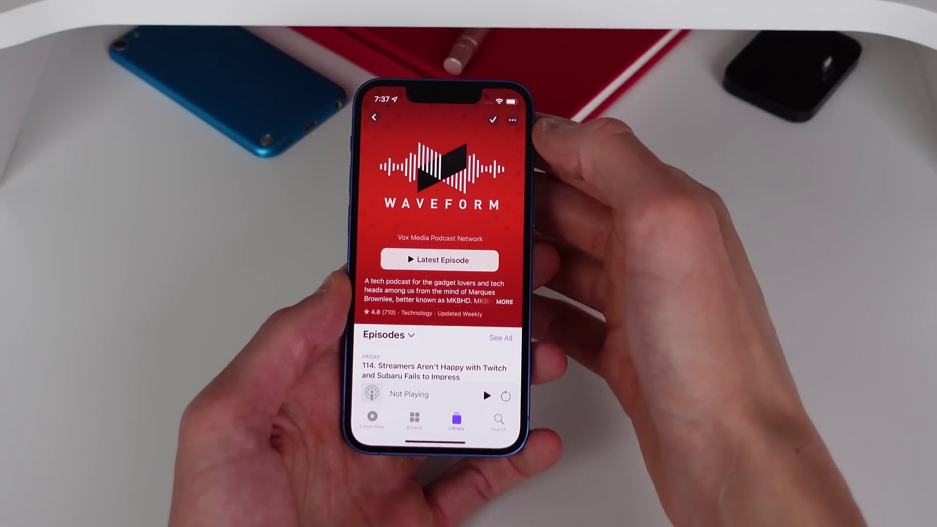
{"action": "left_click", "coordinate": [512, 119]}
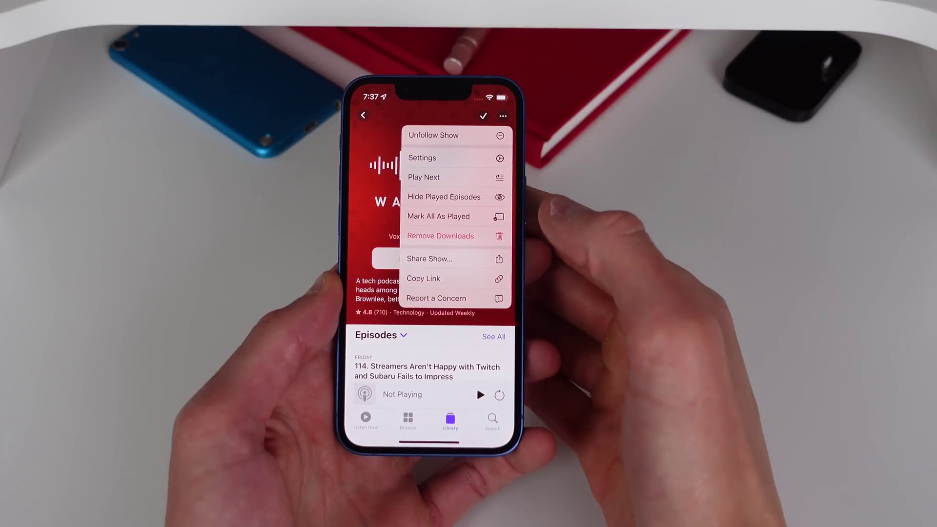
{"action": "left_click", "coordinate": [440, 158]}
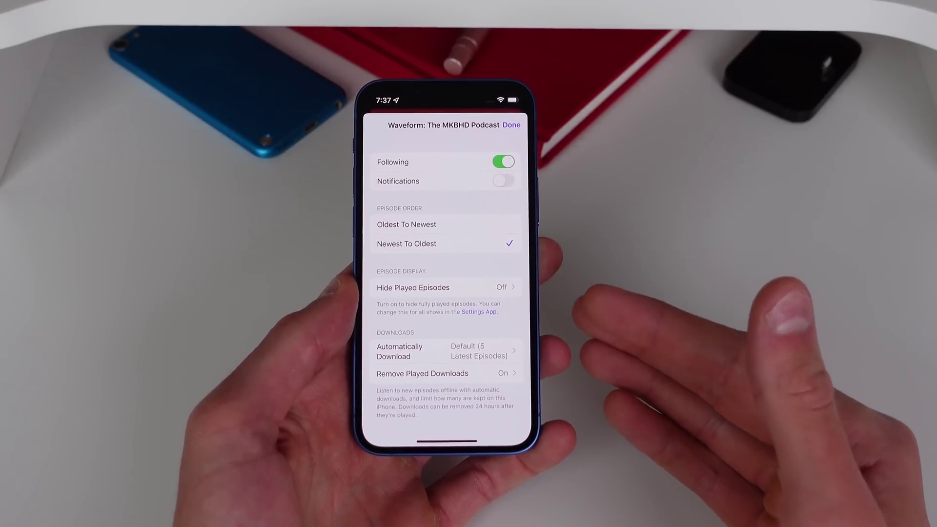
{"action": "left_click", "coordinate": [483, 351]}
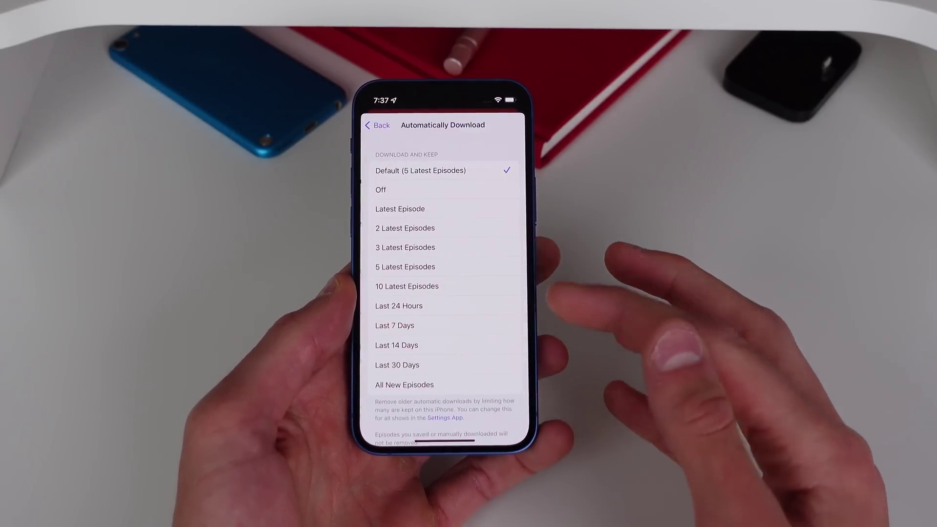